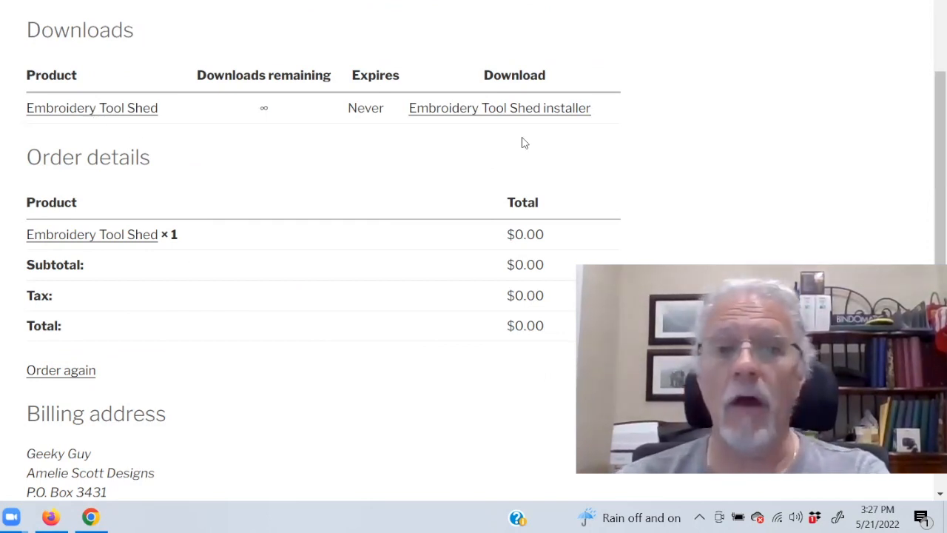
left_click_drag(481, 75, 555, 79)
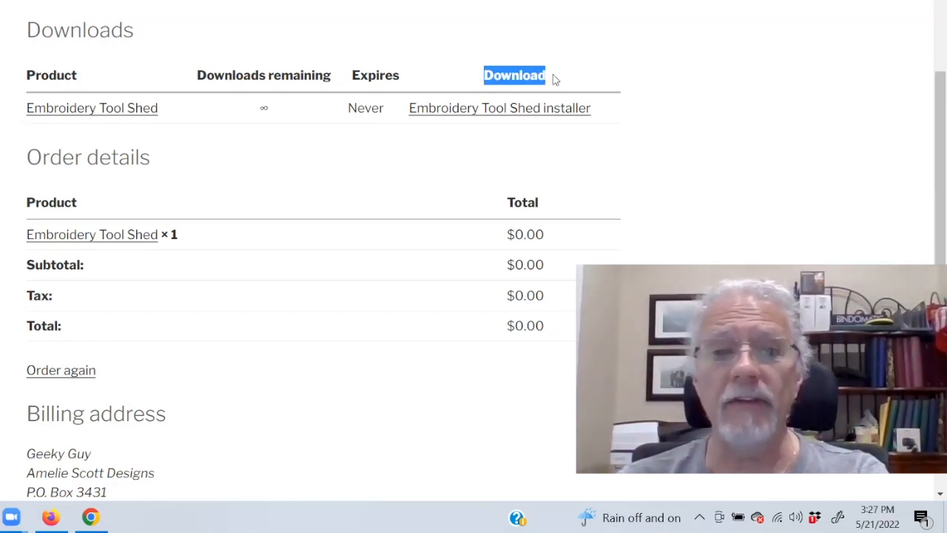
left_click(578, 145)
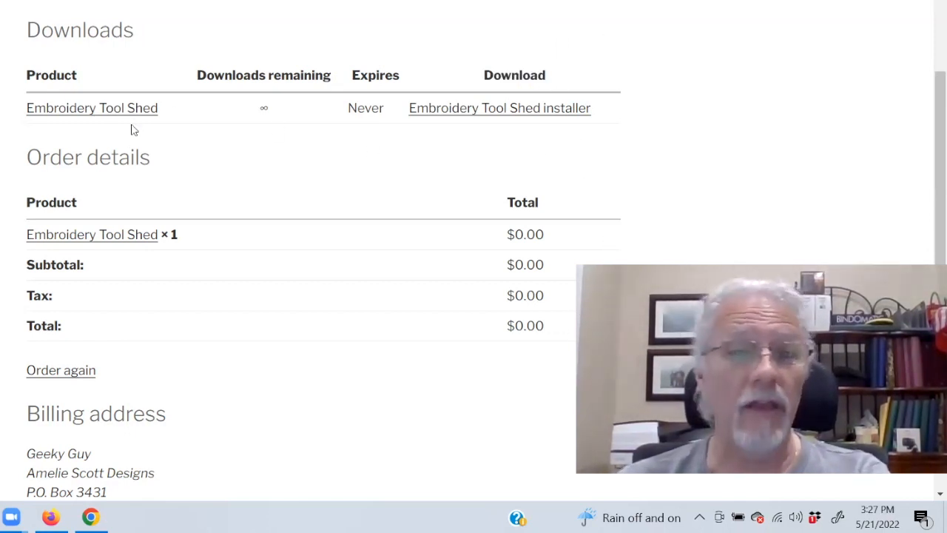
key("ctrl")
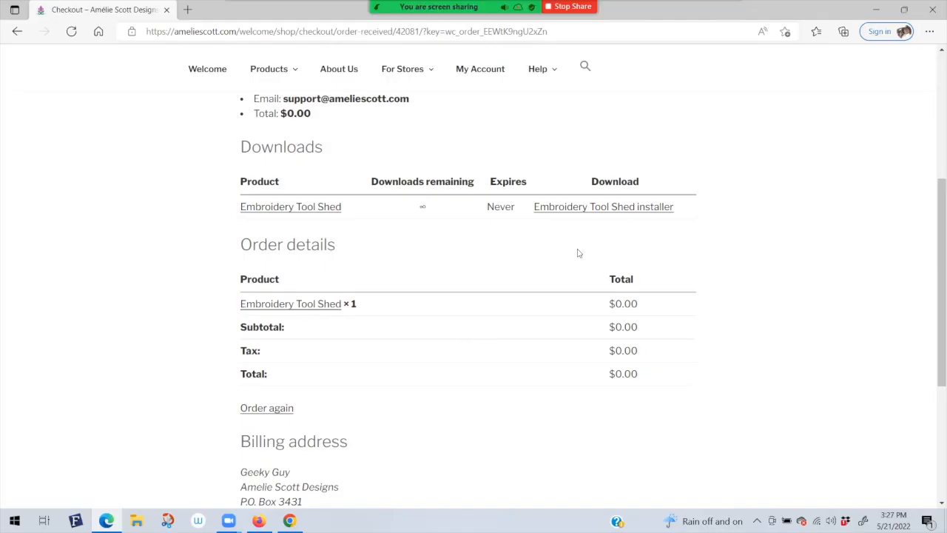
Download the Embroidery Tool Shed installer zip and run ASEETSDownloader.exe from it to start the setup download.
left_click(655, 208)
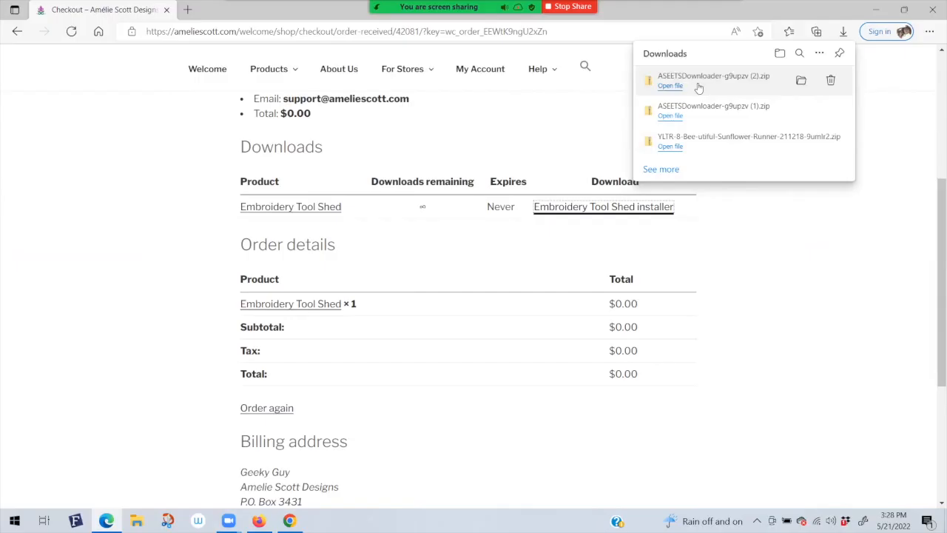
left_click(699, 87)
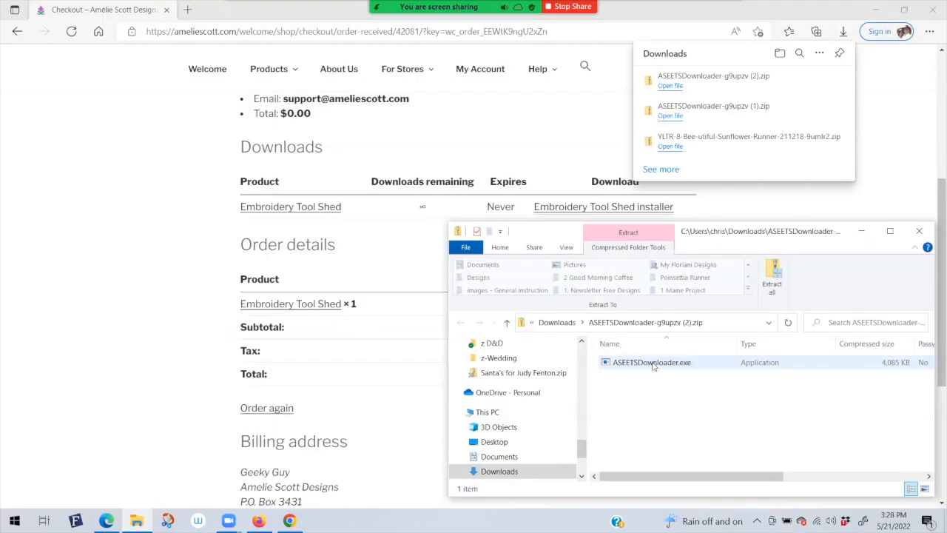
double_click(656, 362)
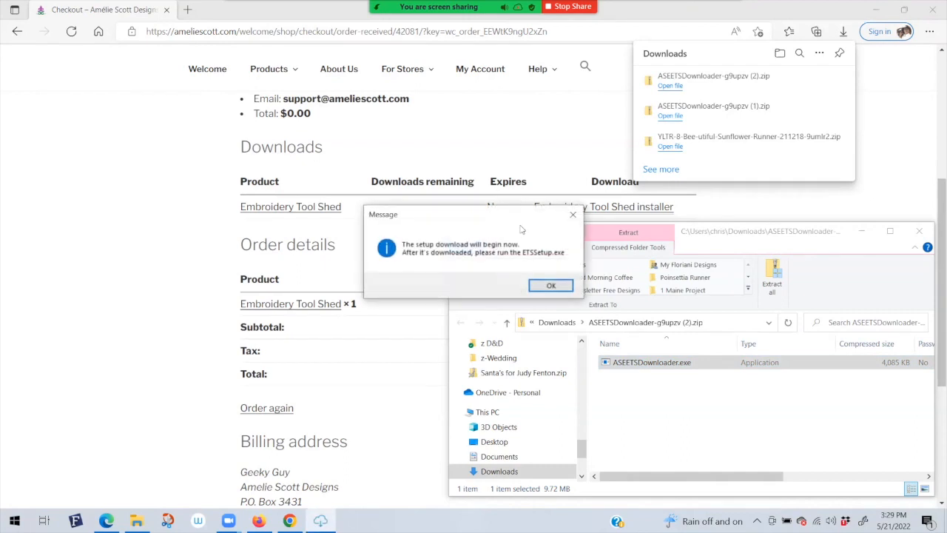
left_click(539, 287)
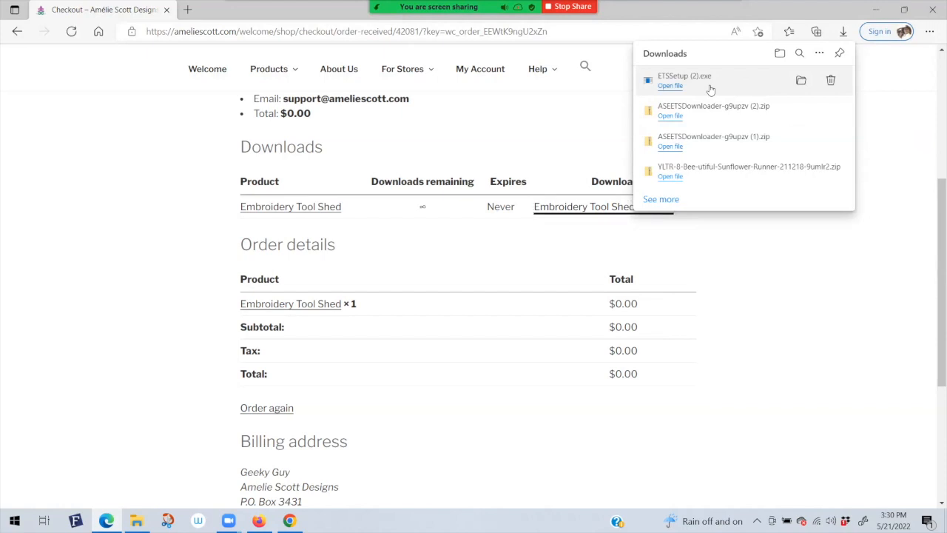
Run the downloaded ETSSetup (2).exe and minimize the browser and zip folder windows.
left_click(710, 90)
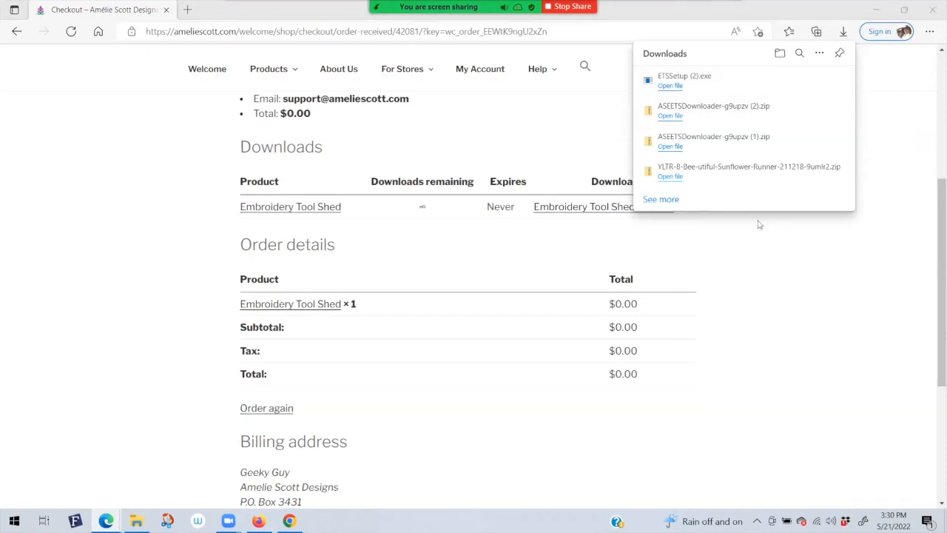
left_click(671, 87)
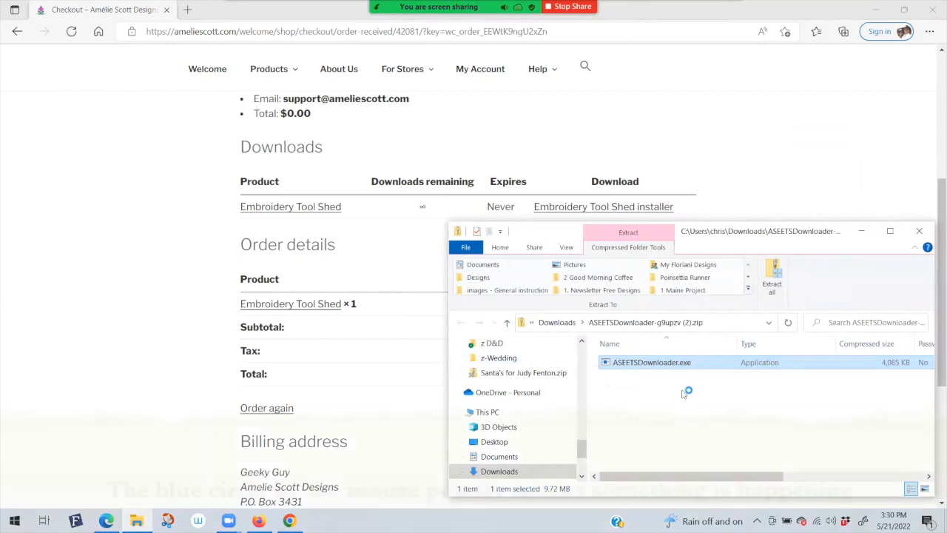
left_click(681, 139)
scroll(680, 126, "up", 4)
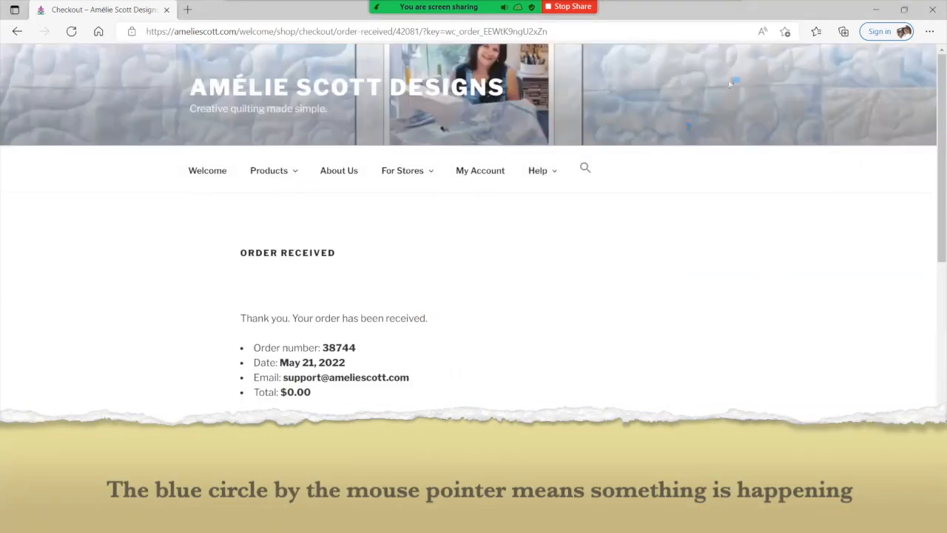
left_click(873, 9)
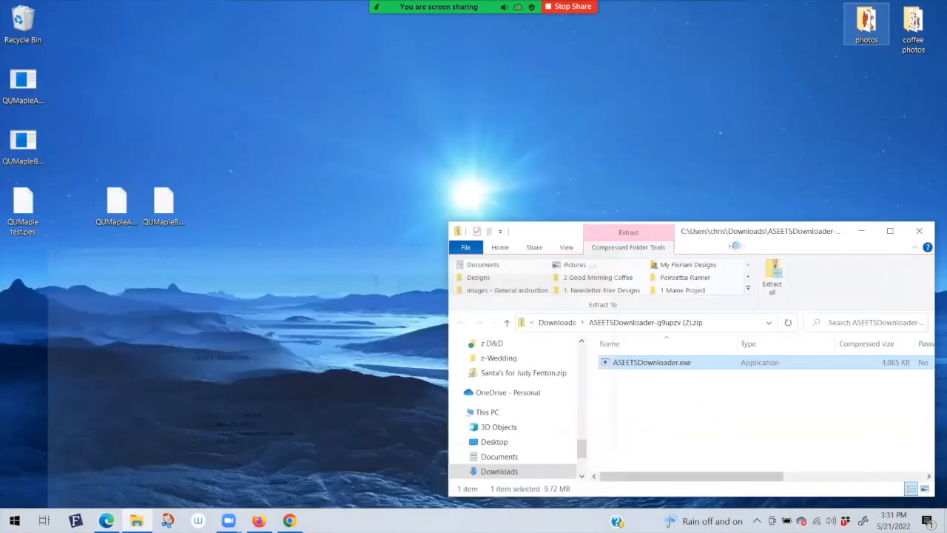
left_click(863, 231)
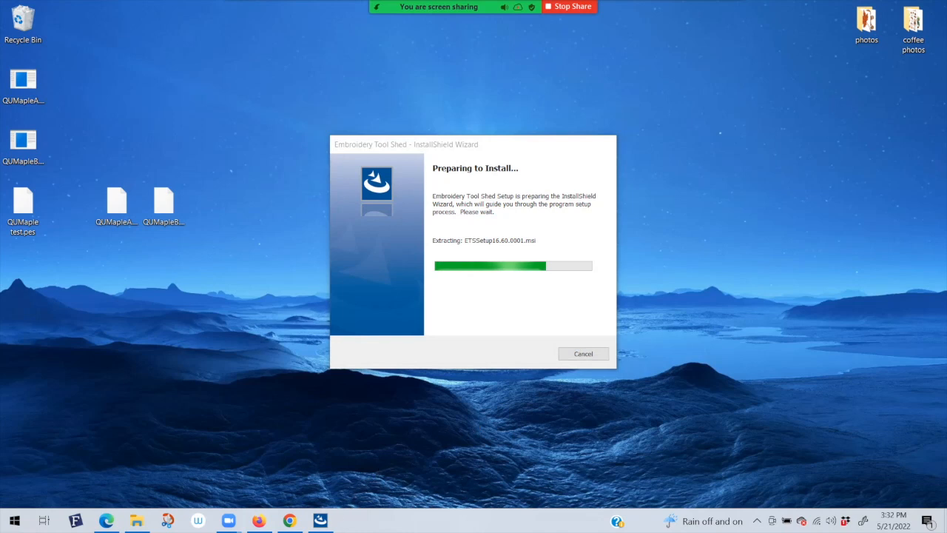
Bring the InstallShield Wizard window to the front, and restore and minimize the Edge browser window.
mouse_move(320, 520)
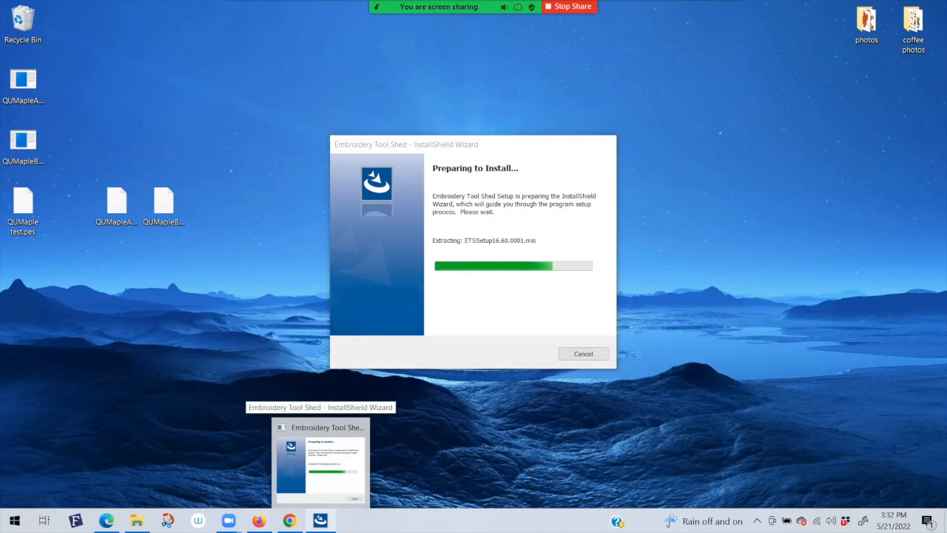
left_click(498, 152)
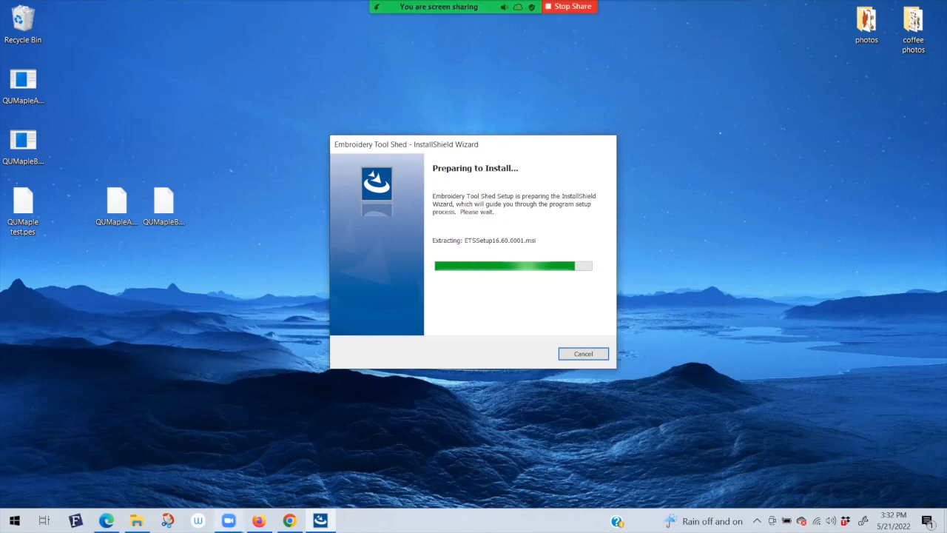
left_click(107, 520)
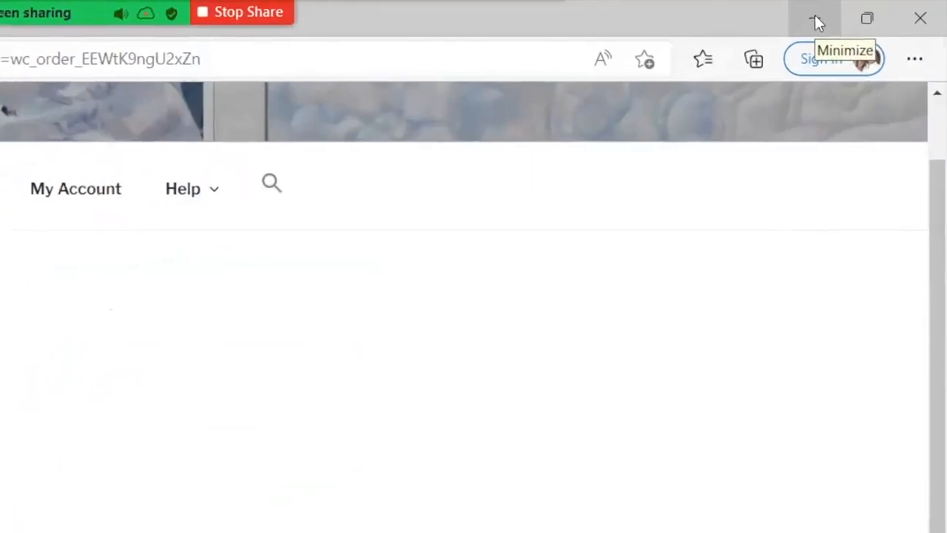
left_click(870, 16)
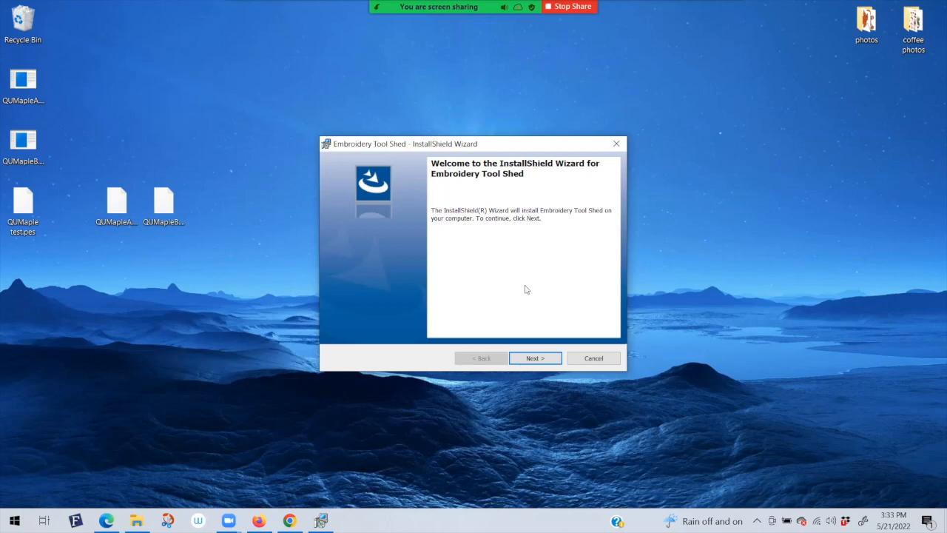
Accept the license agreement in the InstallShield Wizard and start installing Embroidery Tool Shed.
left_click(556, 360)
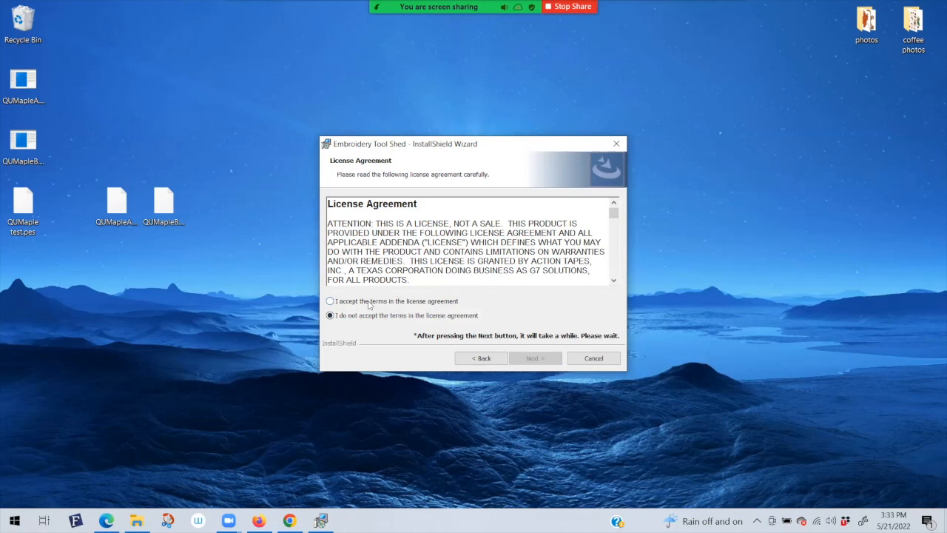
left_click(330, 302)
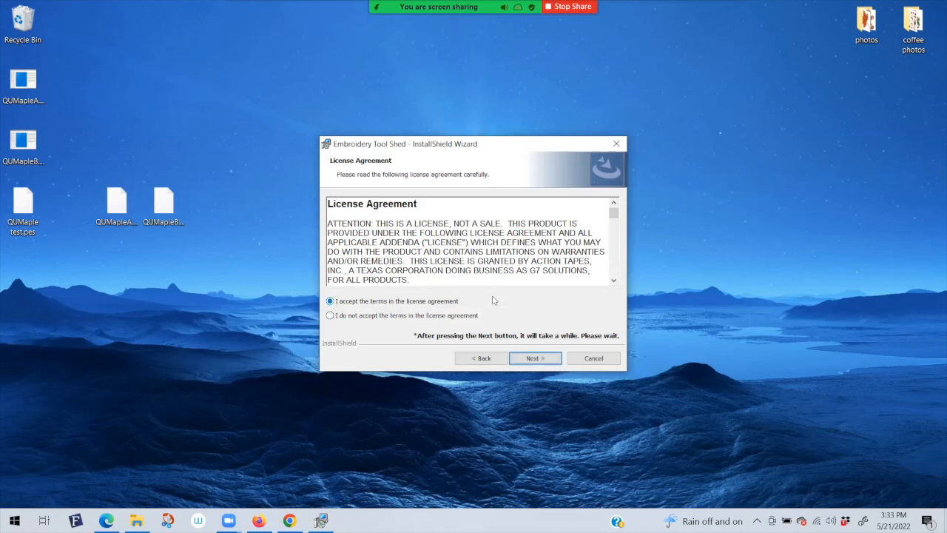
left_click(540, 361)
left_click(537, 361)
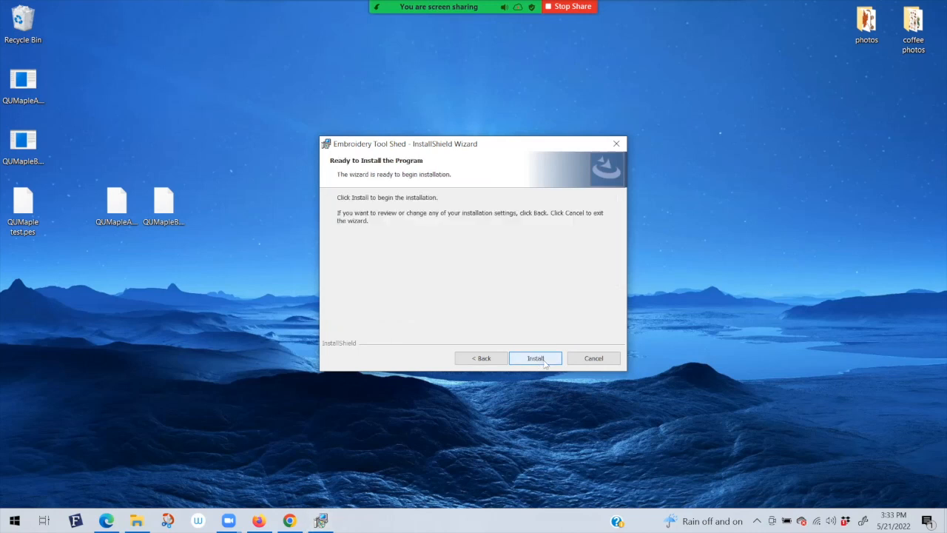
left_click(552, 361)
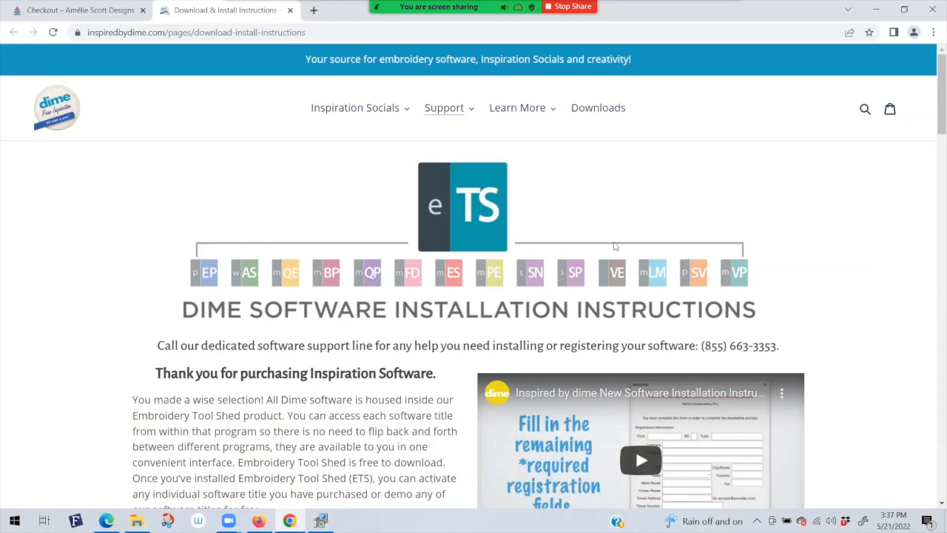
Examine the DIME software installation instructions page, including its introduction and instructional video section.
scroll(721, 254, "down", 3)
scroll(721, 254, "up", 3)
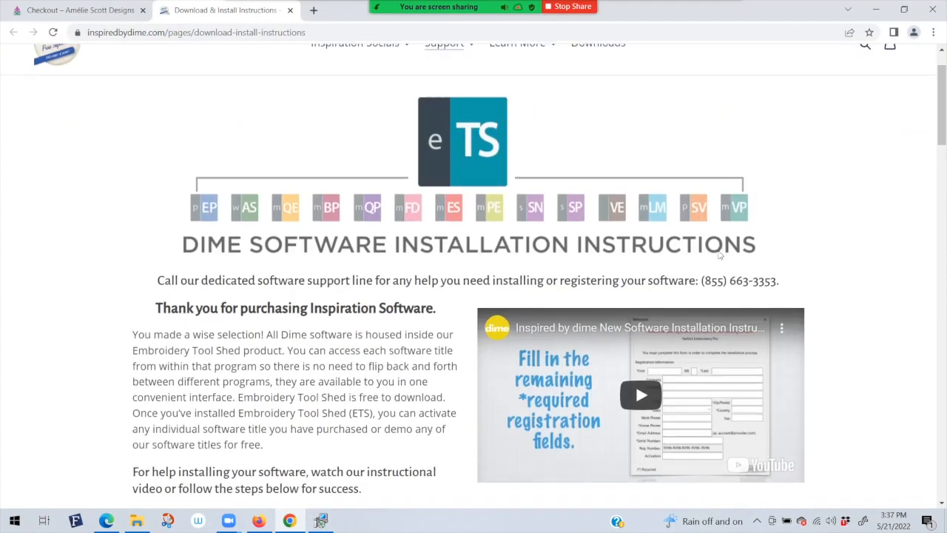
scroll(719, 254, "down", 2)
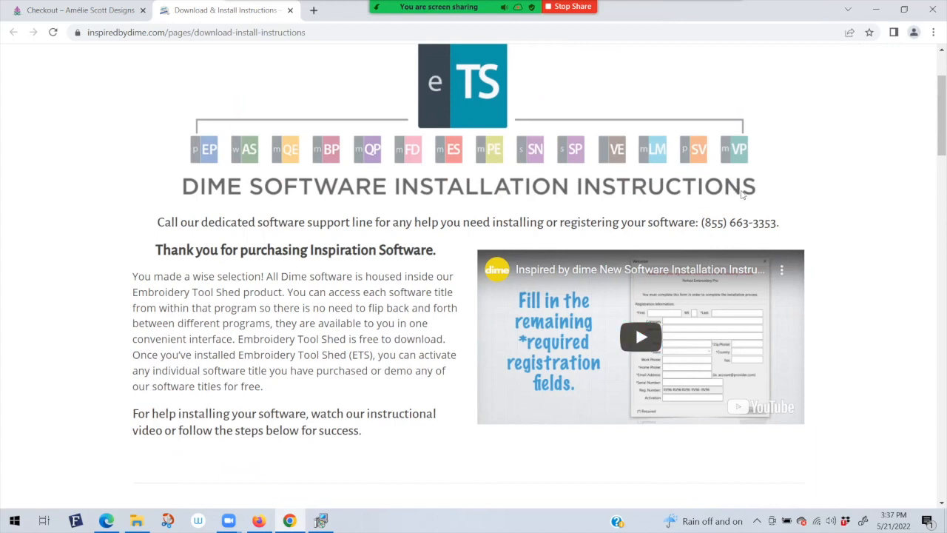
scroll(770, 207, "up", 2)
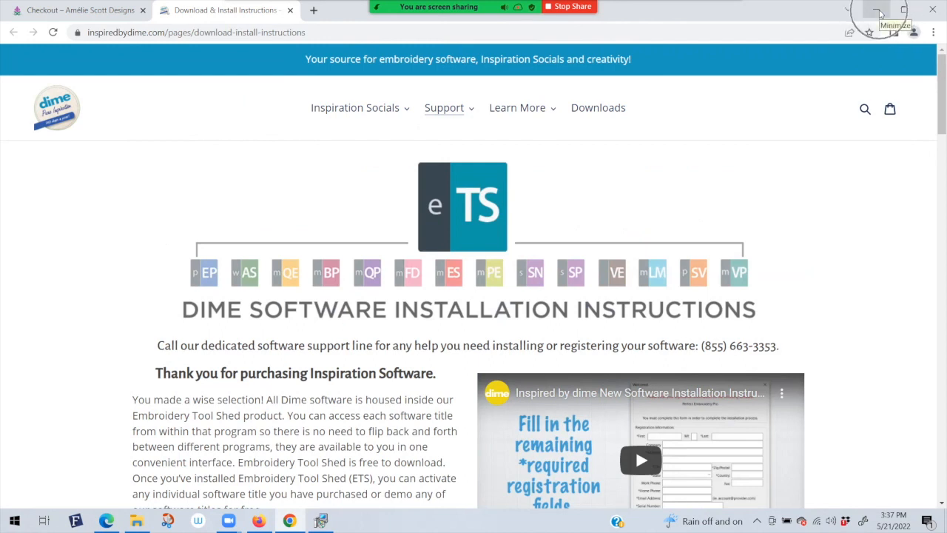
Minimize both browser windows and finish the Embroidery Tool Shed InstallShield Wizard.
left_click(877, 12)
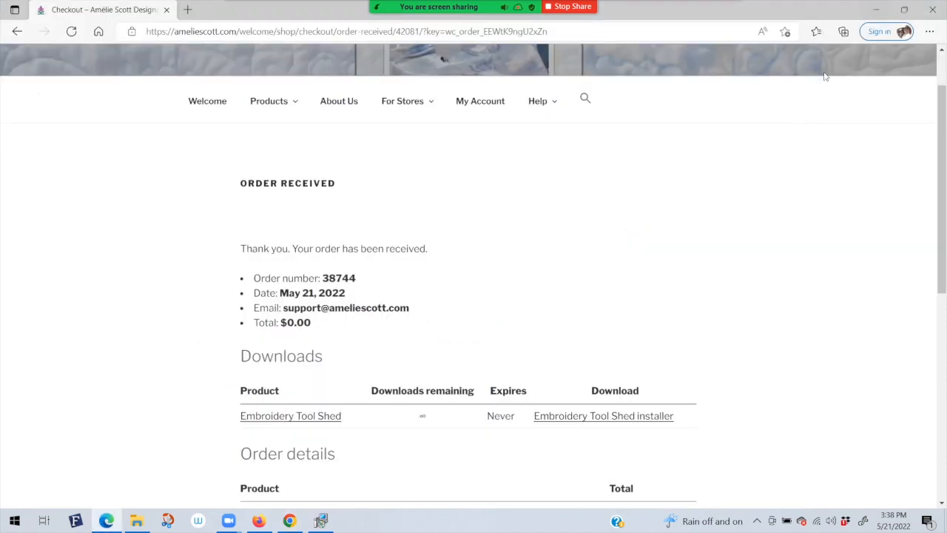
left_click(874, 12)
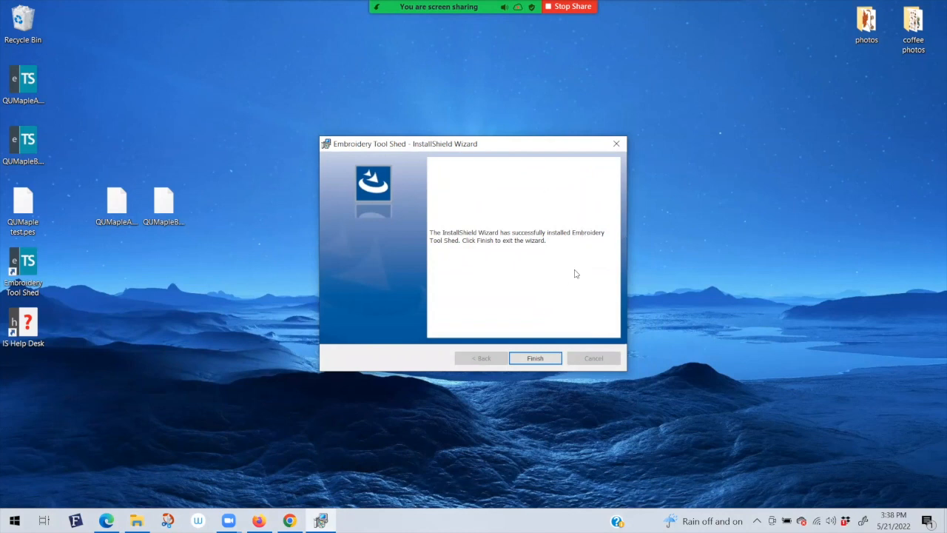
left_click(553, 359)
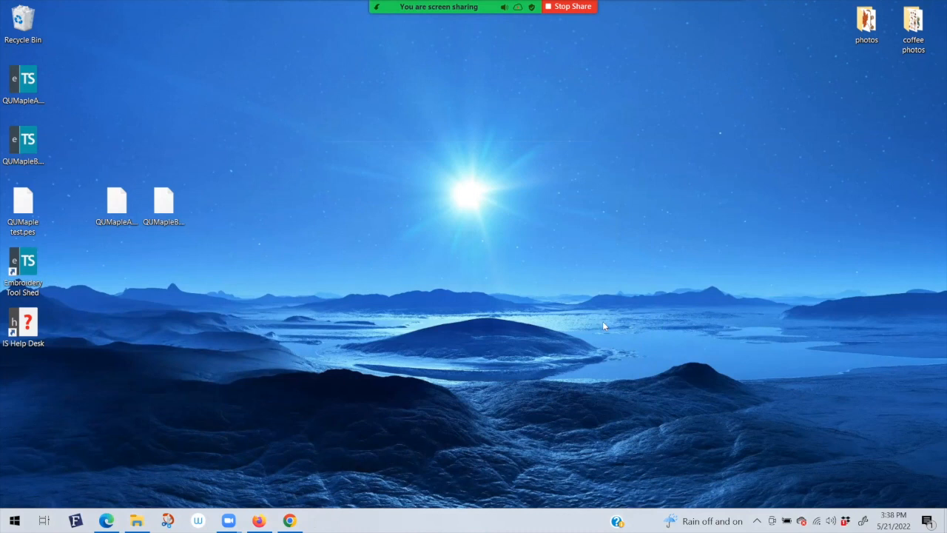
double_click(45, 261)
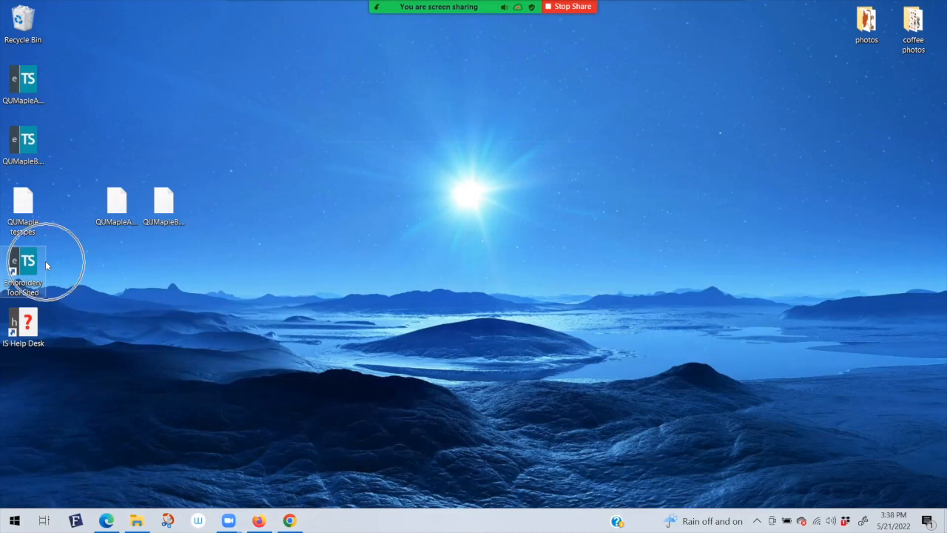
left_click(47, 329)
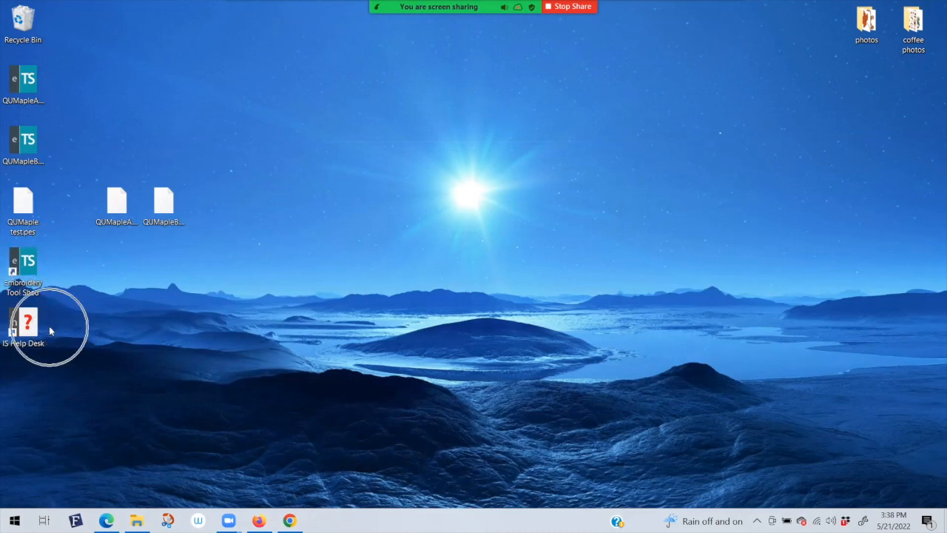
left_click(40, 262)
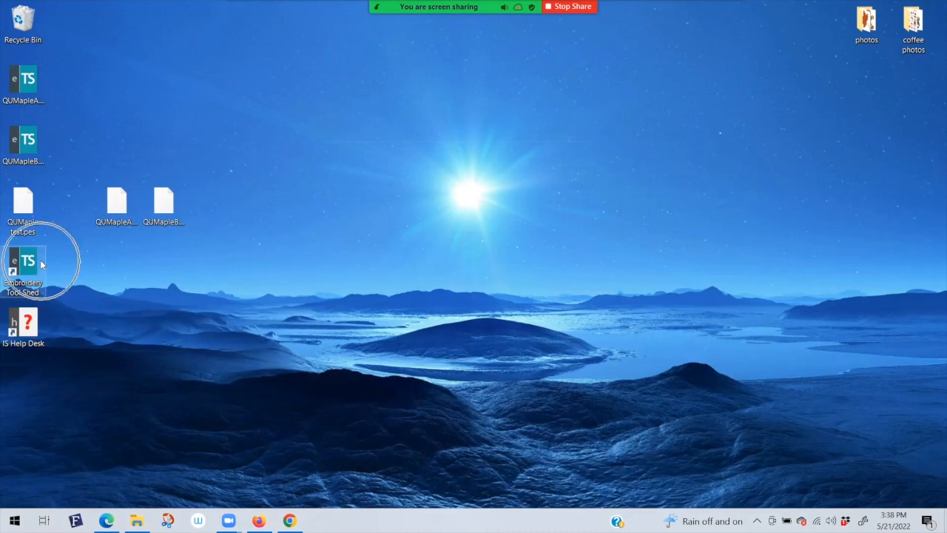
left_click(40, 262)
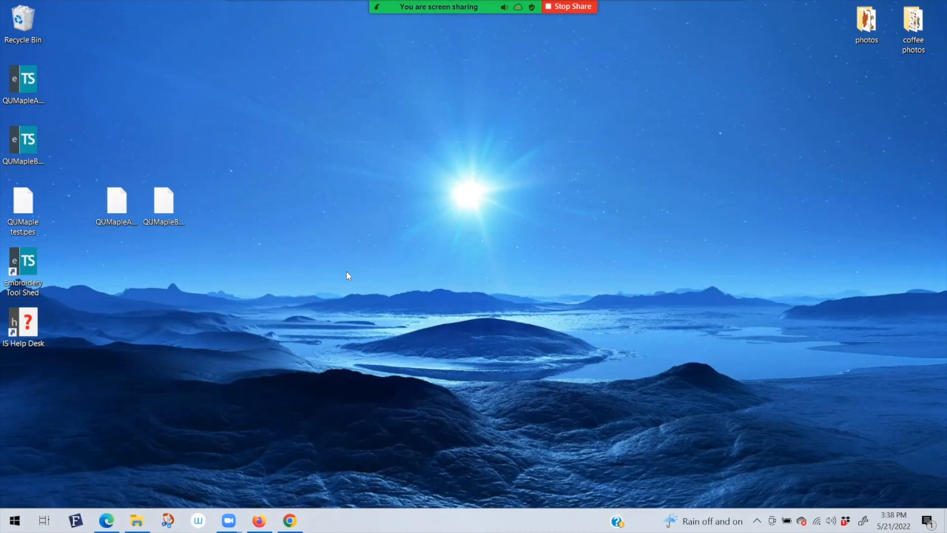
Launch Embroidery Tool Shed from the desktop and close its My Inspiration Today window.
double_click(25, 265)
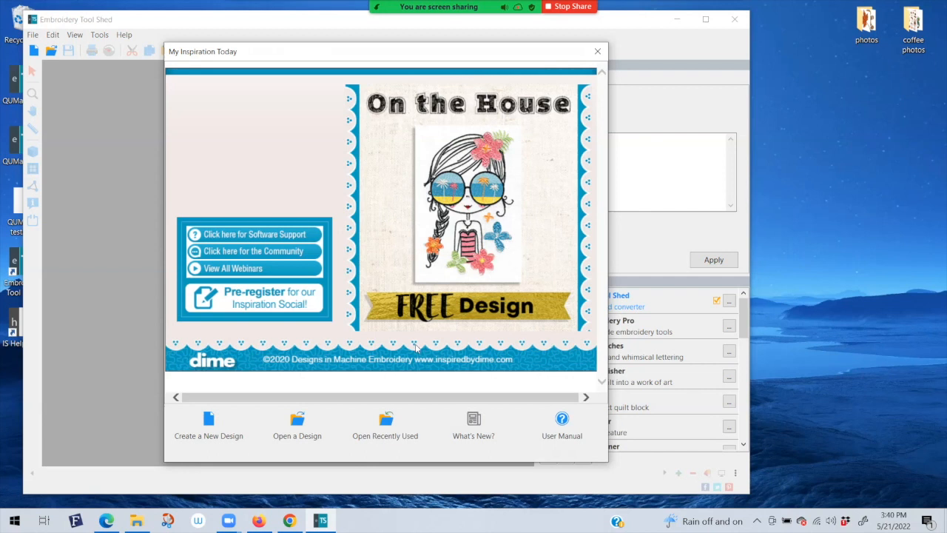
left_click(304, 420)
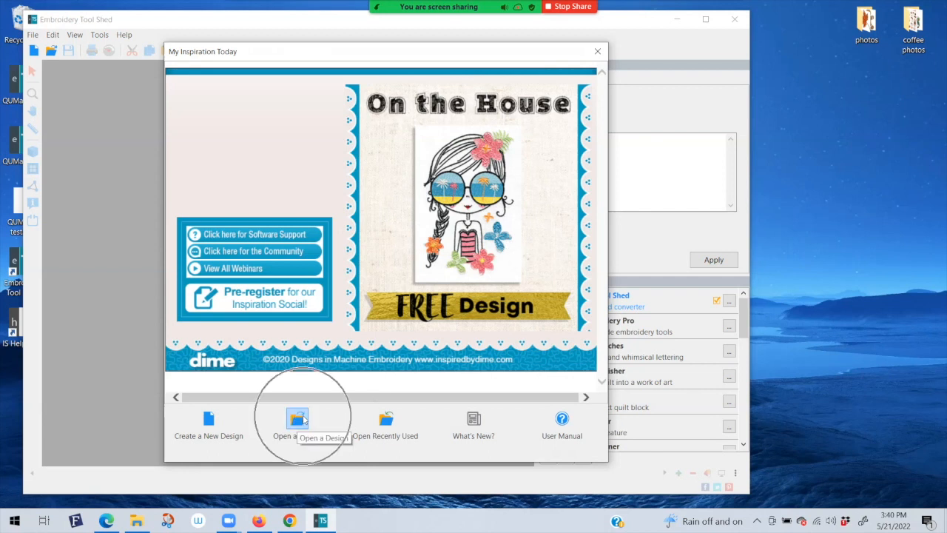
left_click(597, 53)
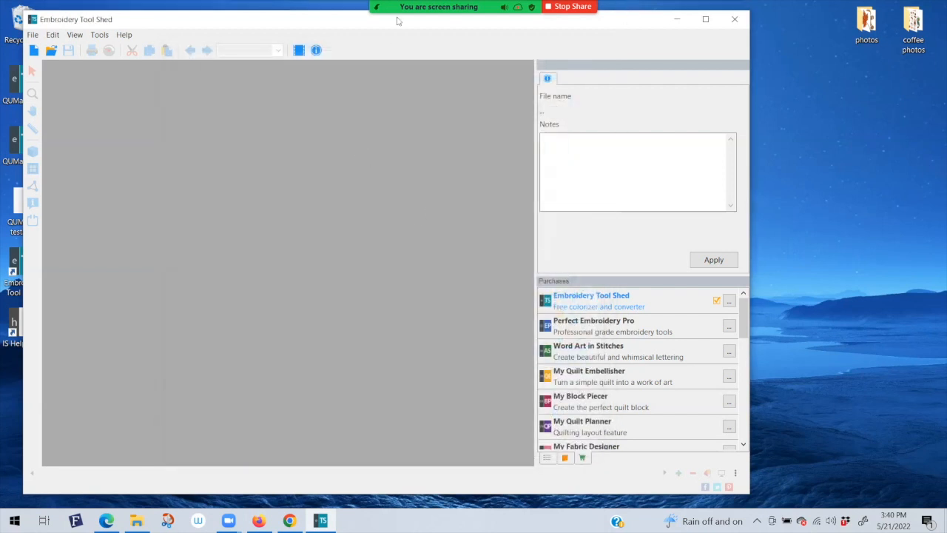